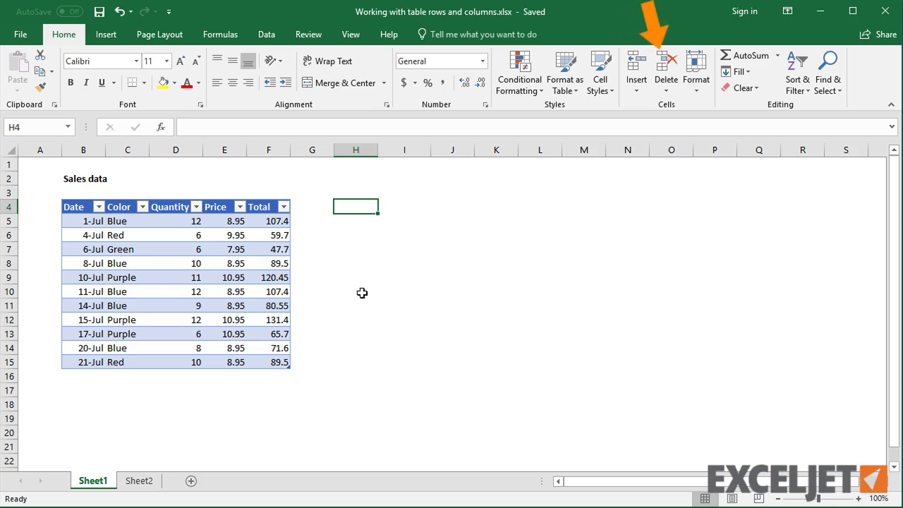
# - Insert two table rows above the 6-Jul Green row and delete both inserted rows again
pyautogui.click(125, 250)
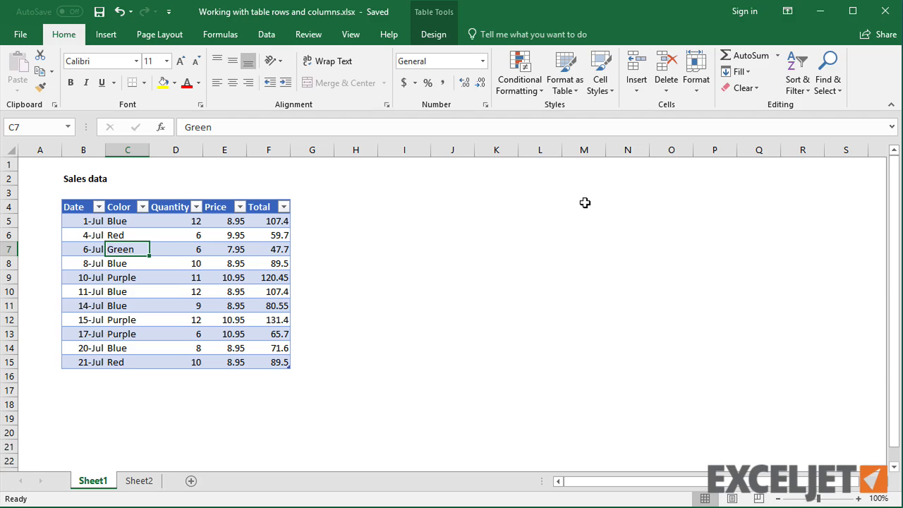
pyautogui.click(643, 69)
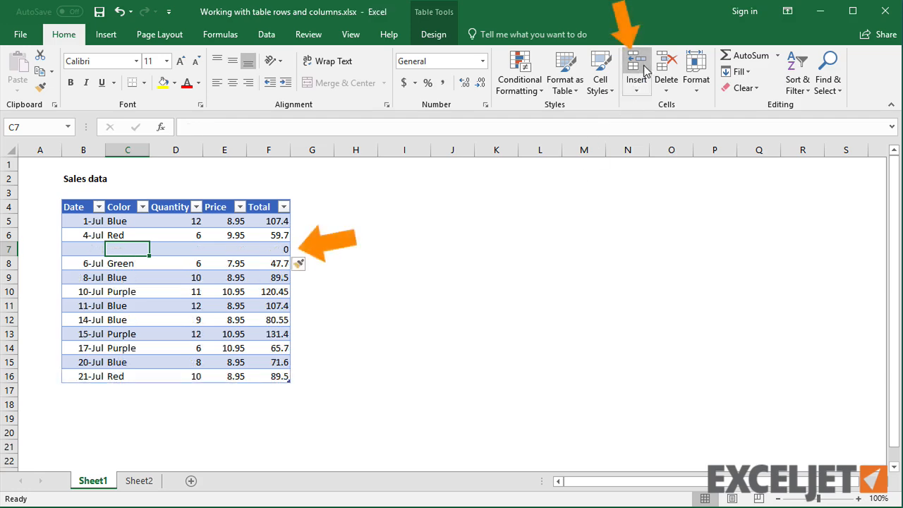
pyautogui.click(644, 69)
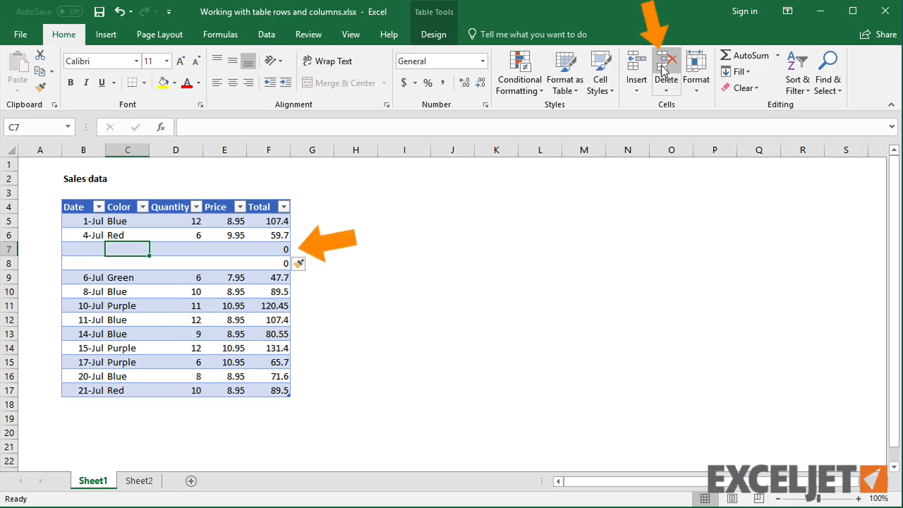
pyautogui.click(663, 69)
pyautogui.click(663, 69)
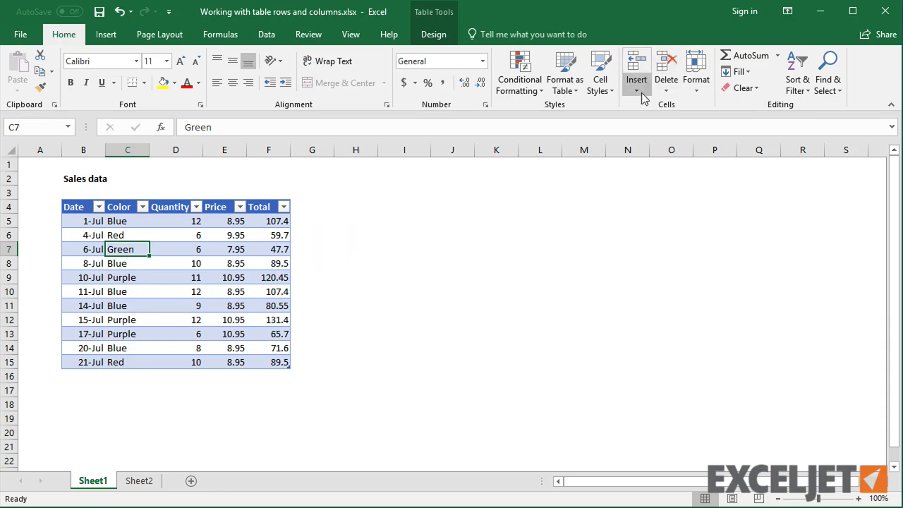
# - Insert a single row with Insert Table Rows Above at the 6-Jul row and remove it with Delete Table Rows
pyautogui.click(638, 93)
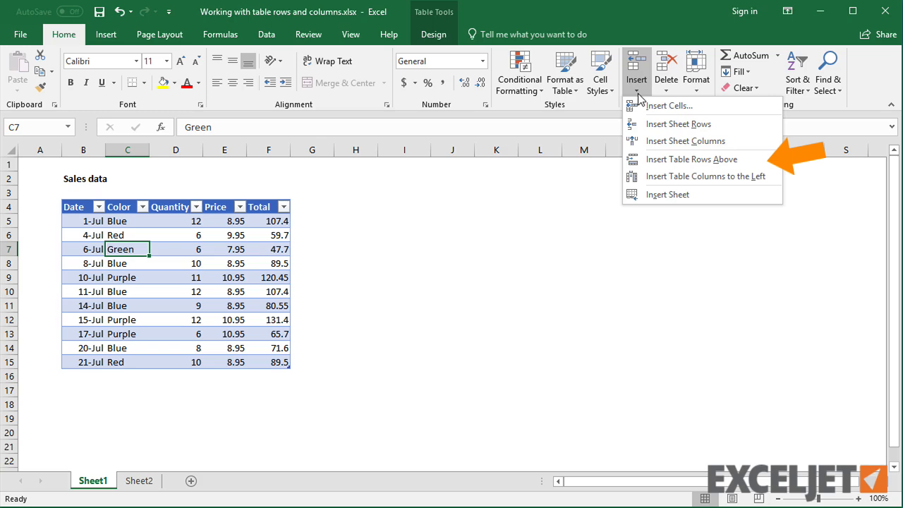
pyautogui.click(723, 159)
pyautogui.click(666, 92)
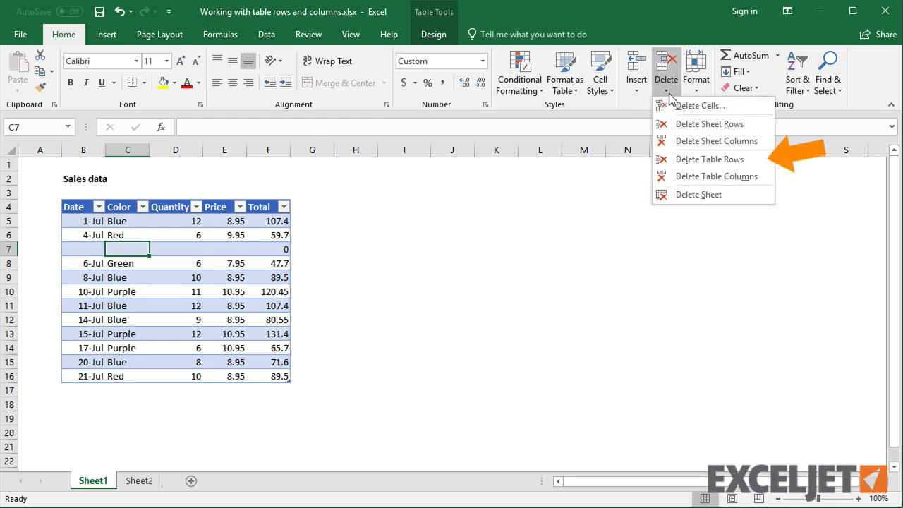
pyautogui.click(702, 160)
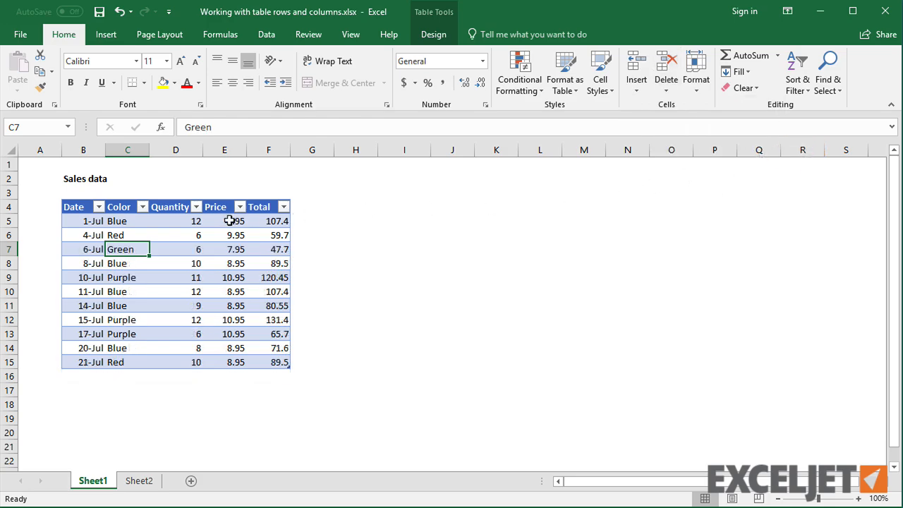
# - Insert three table rows at once above the 6-Jul row using cells C7:C9, and delete those three table rows
pyautogui.moveTo(142, 249); pyautogui.dragTo(141, 279)
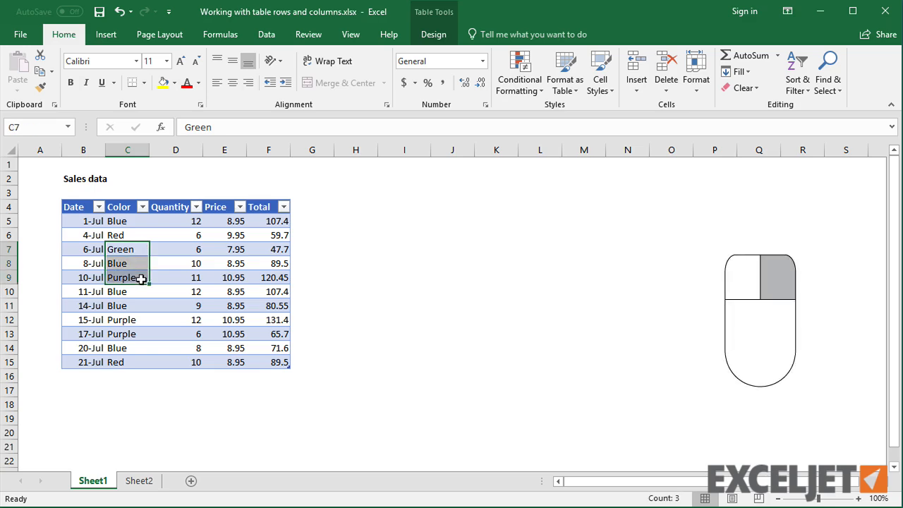
pyautogui.rightClick(142, 279)
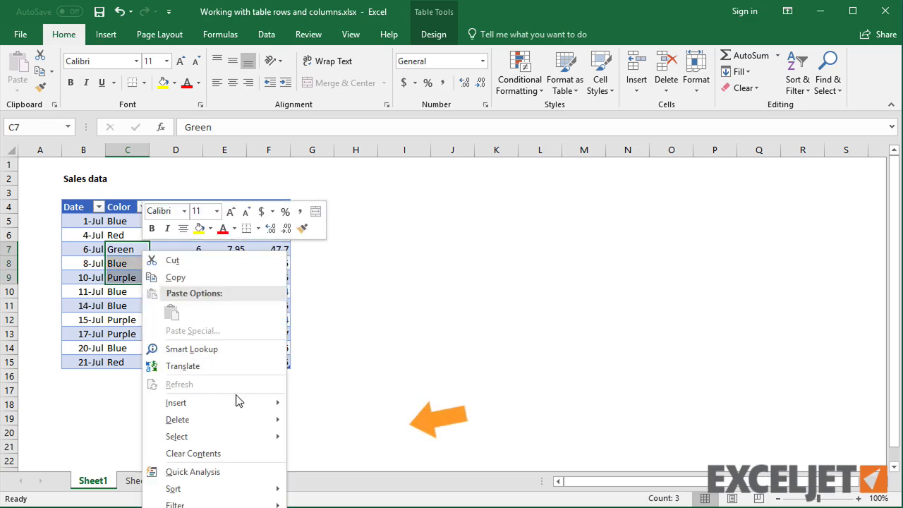
pyautogui.moveTo(240, 407)
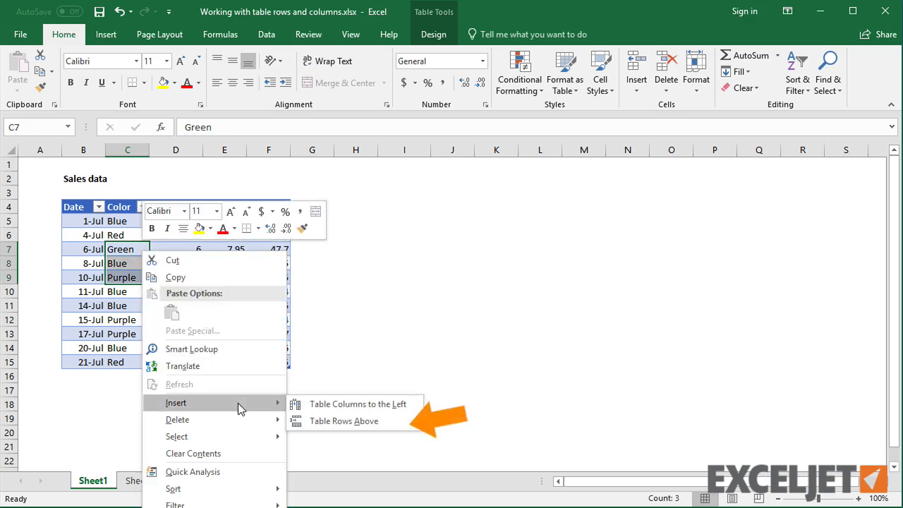
pyautogui.click(314, 420)
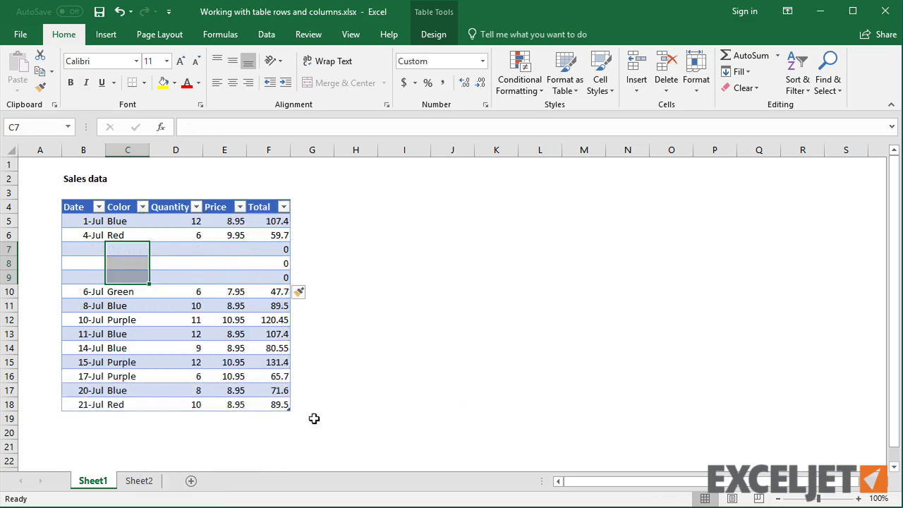
pyautogui.rightClick(140, 254)
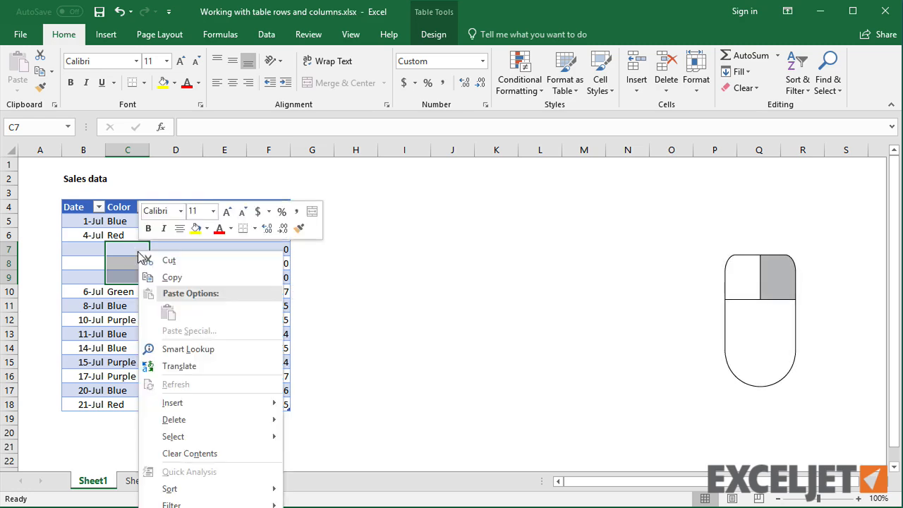
pyautogui.moveTo(196, 420)
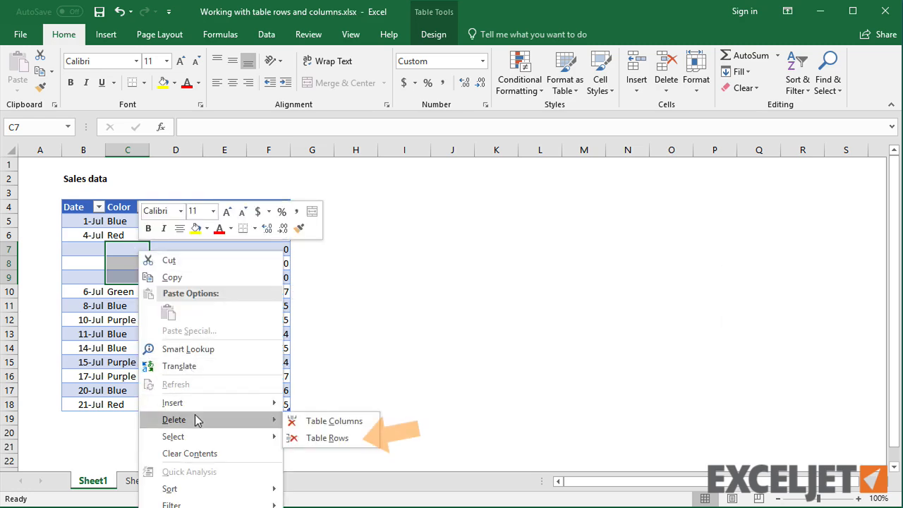
pyautogui.click(314, 437)
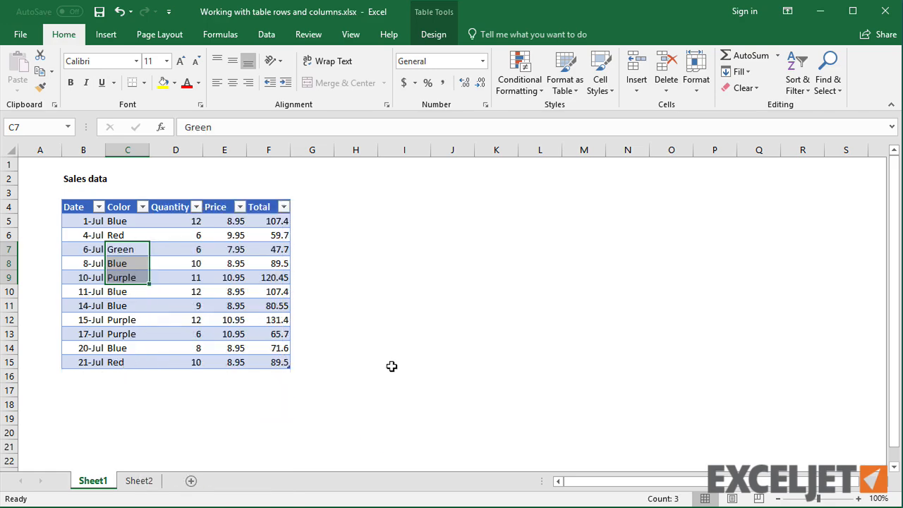
# - Append a new row to the end of the sales table by advancing past the last cell of the 21-Jul row
pyautogui.click(195, 358)
pyautogui.press('Tab')
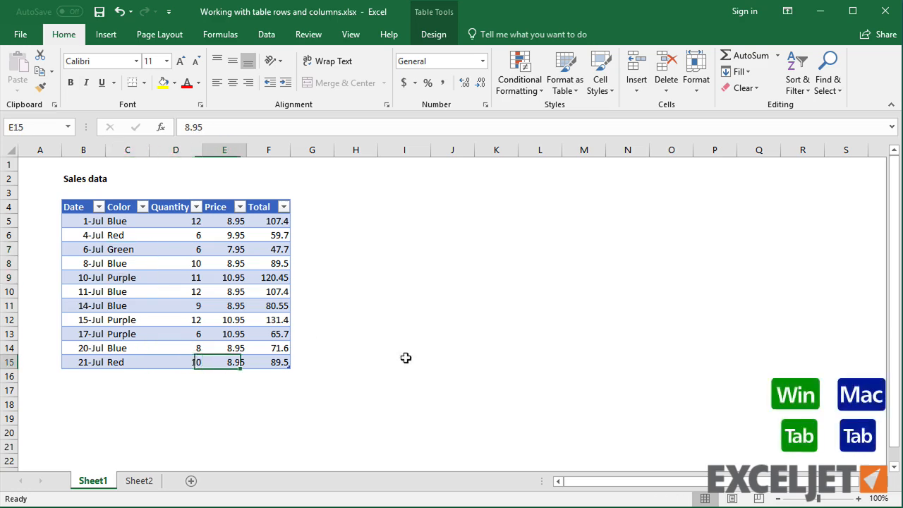
pyautogui.press('Tab')
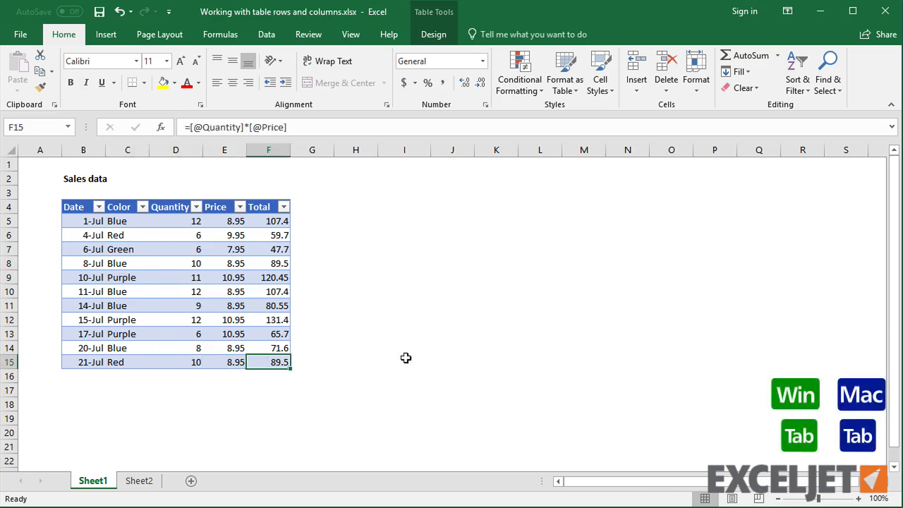
pyautogui.press('Tab')
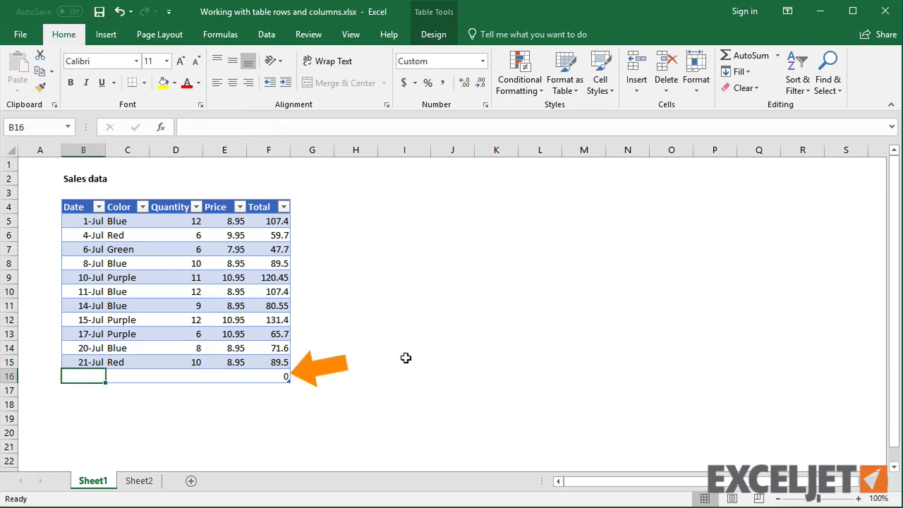
# - Fill the new table row with date 7/25, color Red and quantity 12, and fill the price down from the row above
pyautogui.write('7/25')
pyautogui.press('Tab')
pyautogui.write('Red')
pyautogui.press('Tab')
pyautogui.write('12')
pyautogui.press('Tab')
pyautogui.hotkey('ctrl', 'd')
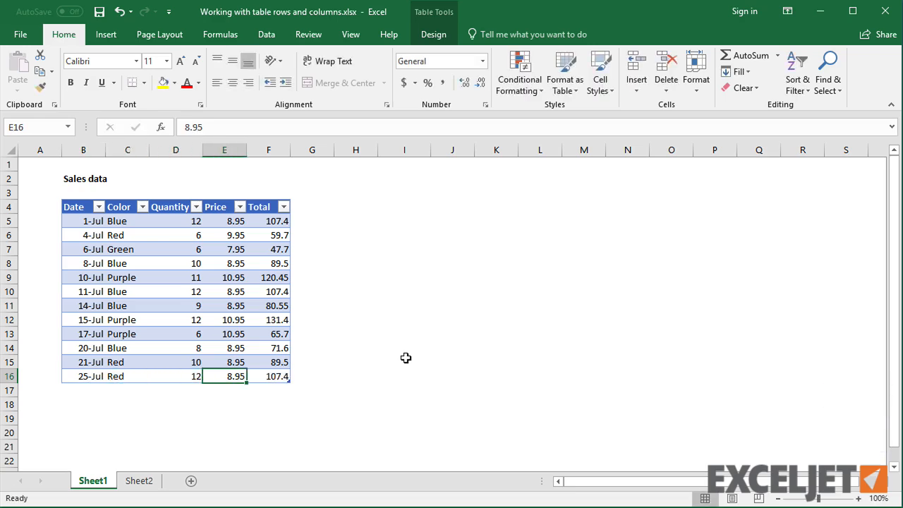
# - Copy the selected sales records B4:E13 from Sheet2 and paste them directly below the Sheet1 table, starting at B17
pyautogui.click(138, 481)
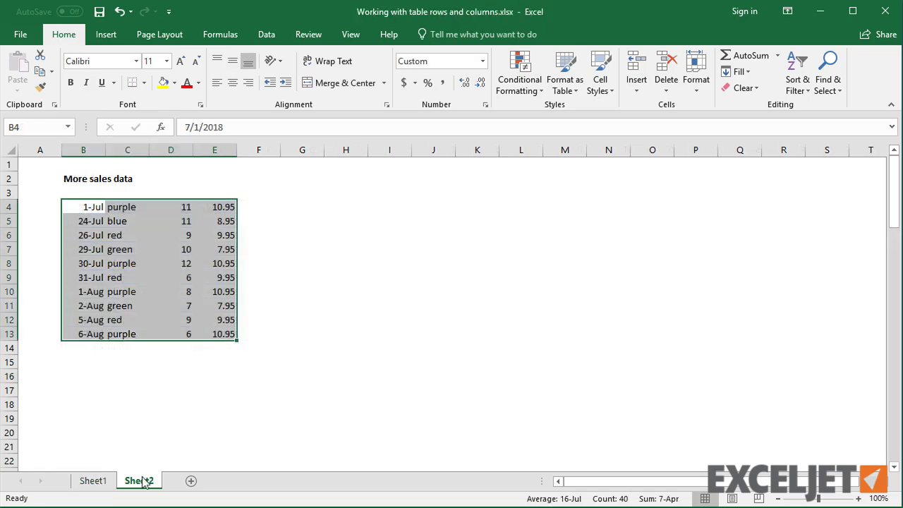
pyautogui.hotkey('ctrl', 'c')
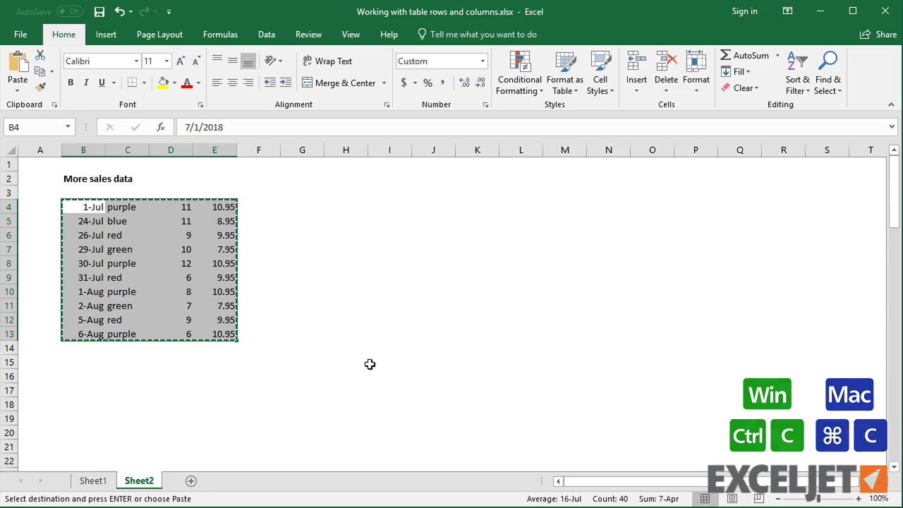
pyautogui.click(93, 482)
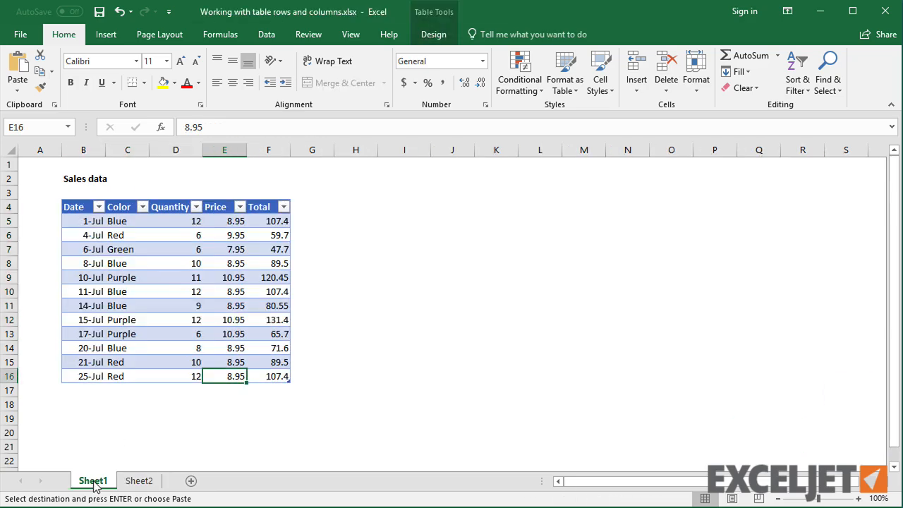
pyautogui.click(93, 397)
pyautogui.hotkey('ctrl', 'v')
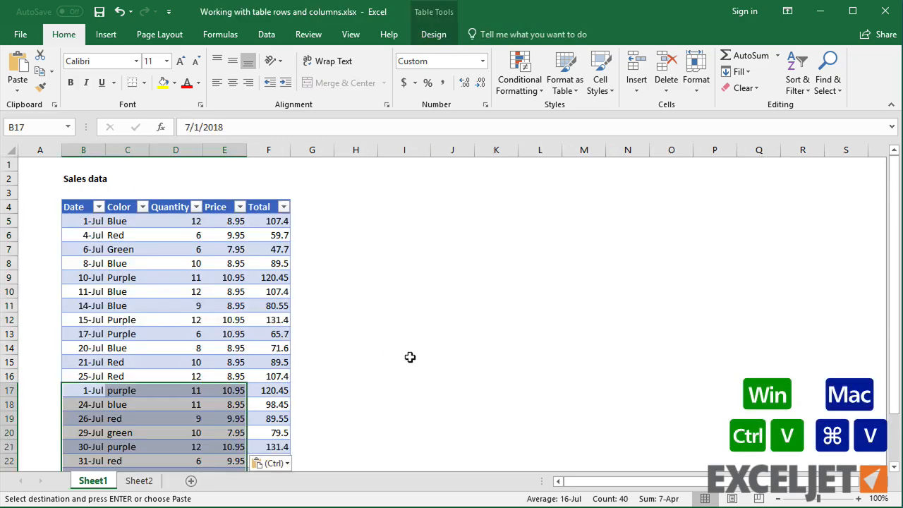
# - Clear the contents of table rows B16:F26 and resize the table so that it ends at row 15
pyautogui.scroll(-3, 410, 357)
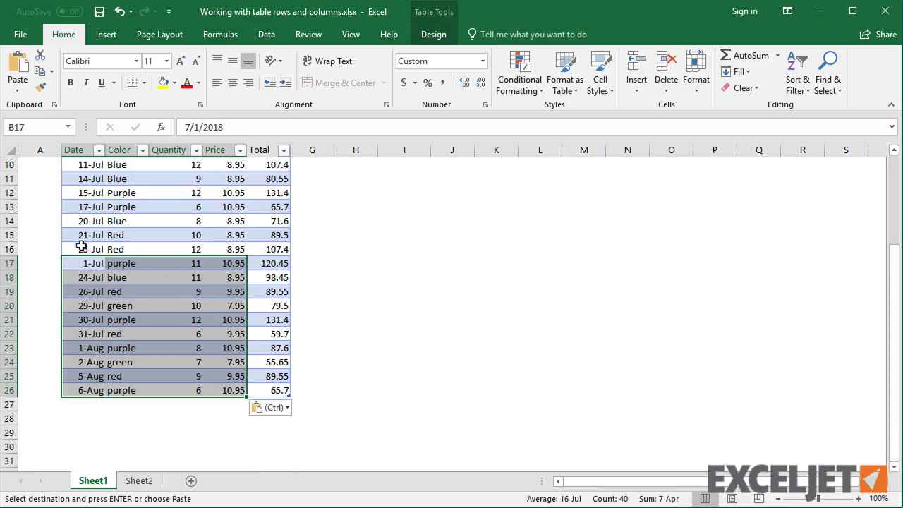
pyautogui.click(82, 247)
pyautogui.moveTo(81, 249); pyautogui.dragTo(270, 387)
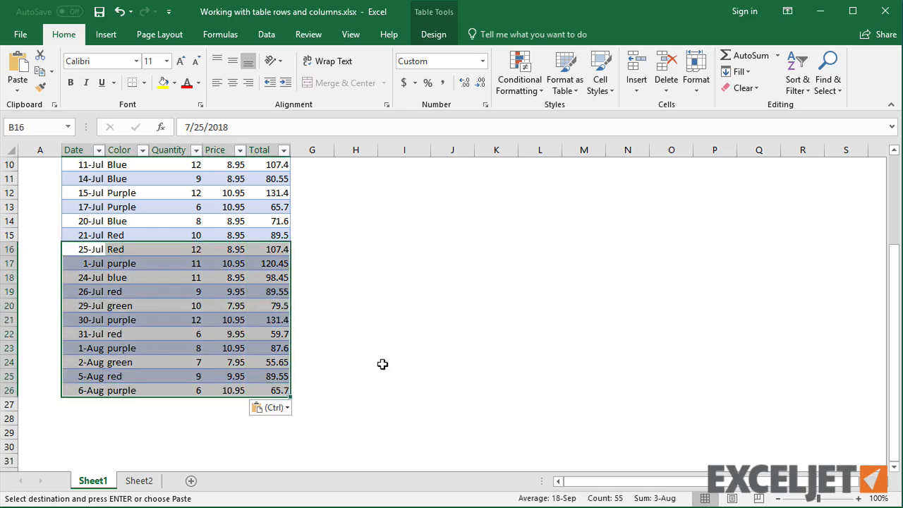
pyautogui.press('Delete')
pyautogui.click(412, 330)
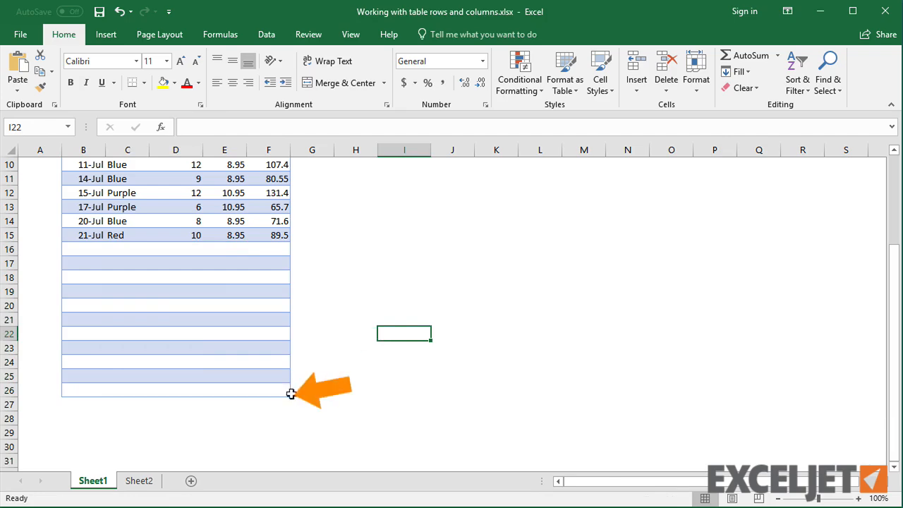
pyautogui.moveTo(289, 393); pyautogui.dragTo(290, 241)
pyautogui.click(433, 223)
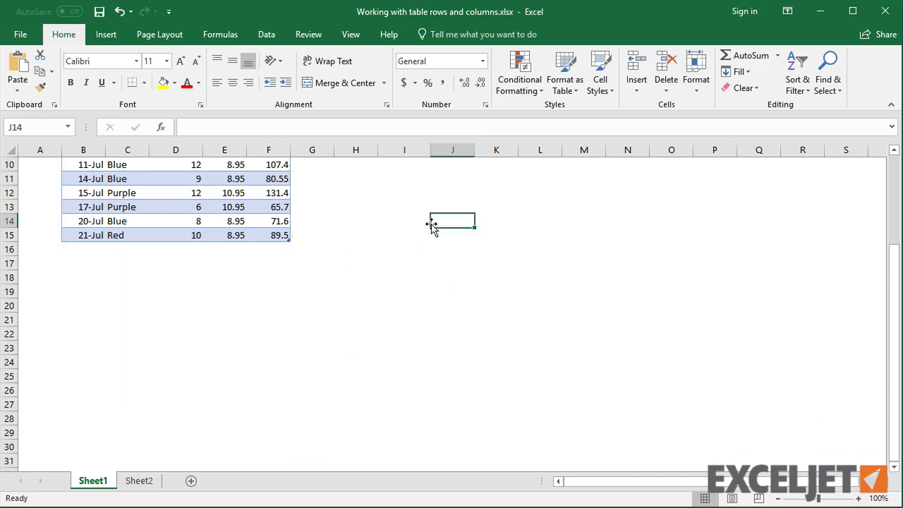
# - Undo the table resize and the clearing of contents, and delete the selected table rows 16 to 26 instead
pyautogui.hotkey('ctrl', 'z')
pyautogui.hotkey('ctrl', 'z')
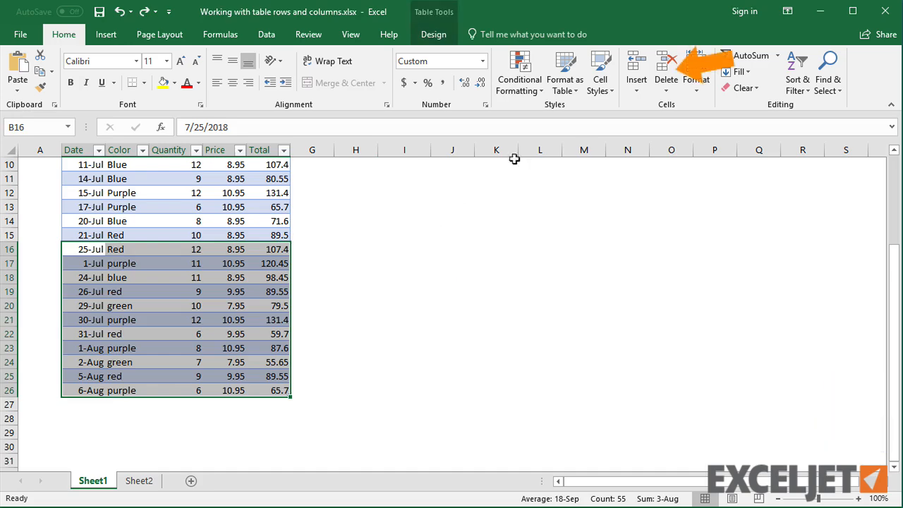
pyautogui.click(661, 66)
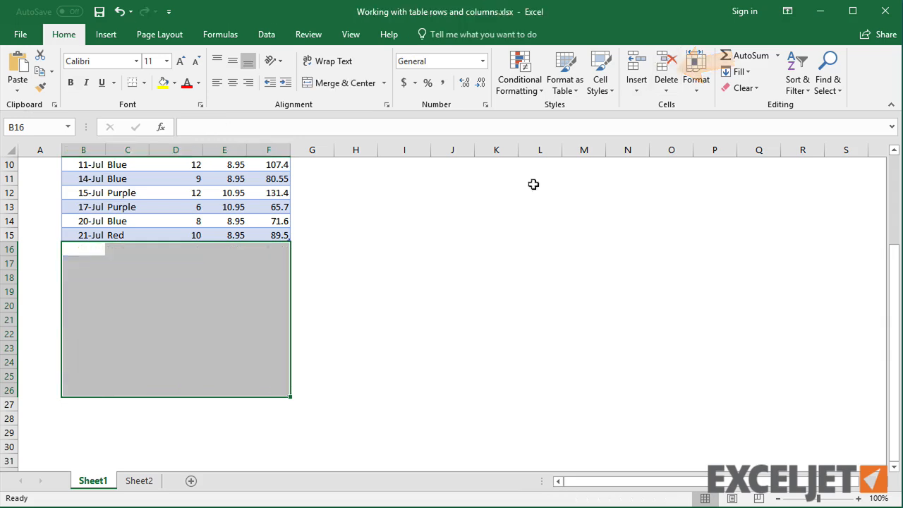
pyautogui.scroll(3, 482, 216)
pyautogui.click(447, 247)
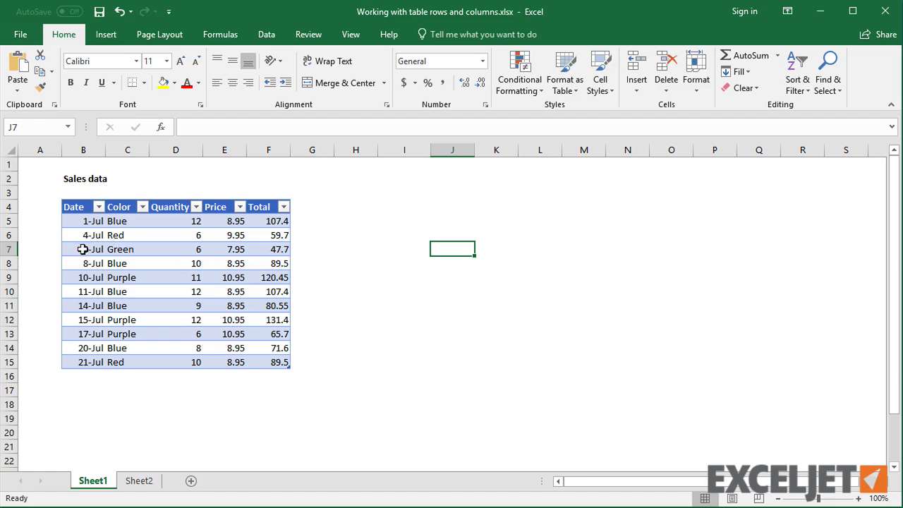
# - Select the 6-Jul row within the table, followed by the entire Color column including its header
pyautogui.click(21, 244)
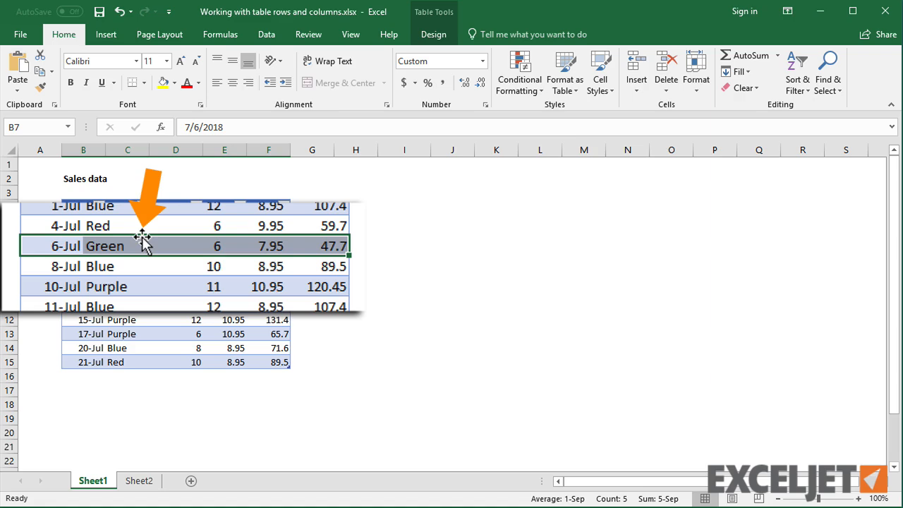
pyautogui.moveTo(142, 238); pyautogui.dragTo(150, 256)
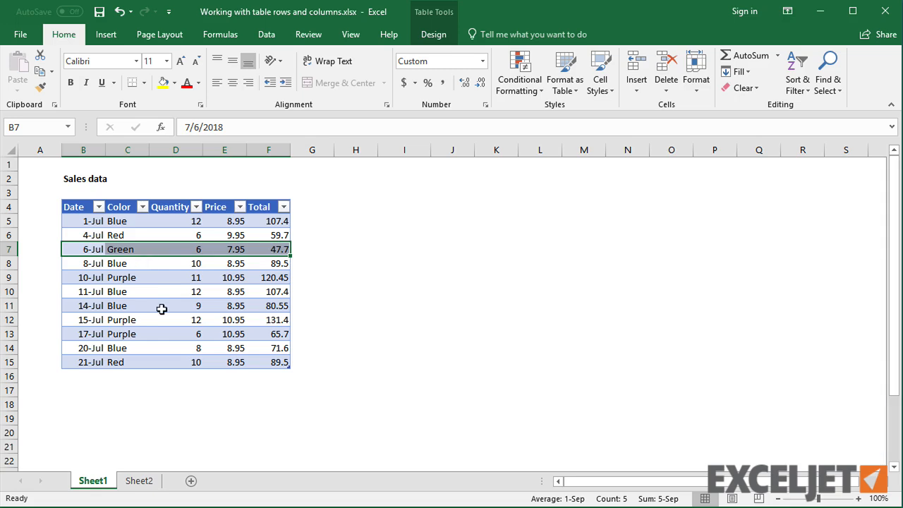
pyautogui.click(124, 201)
pyautogui.click(124, 200)
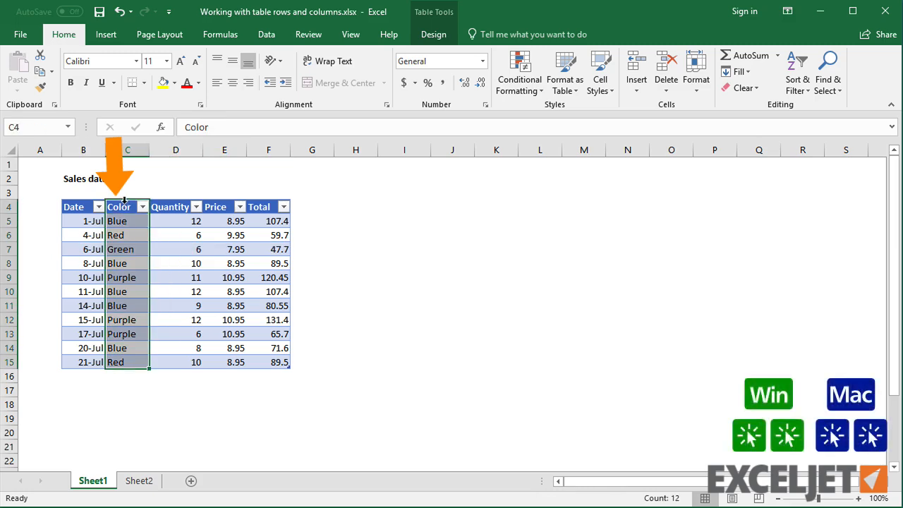
pyautogui.moveTo(150, 229); pyautogui.dragTo(110, 236)
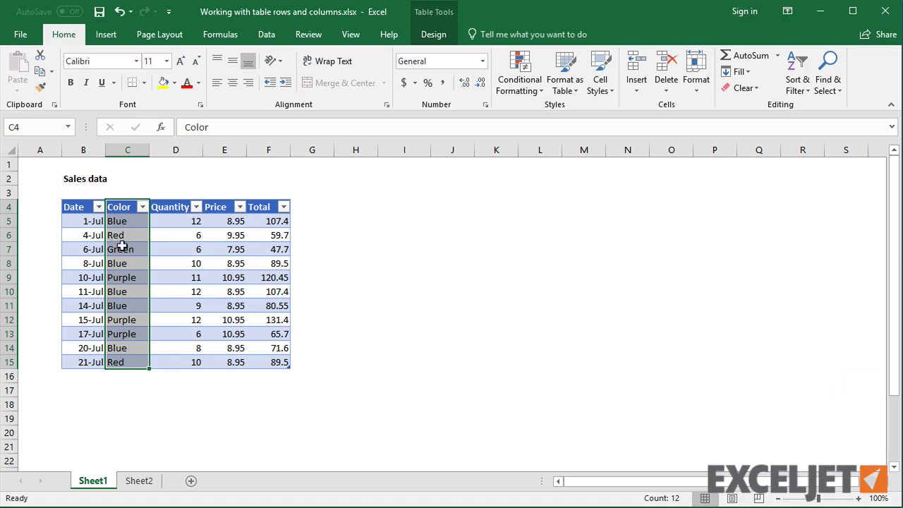
# - Select the full table row for 6-Jul from its Green cell (C7) with the Table Row selection command
pyautogui.click(126, 251)
pyautogui.rightClick(127, 251)
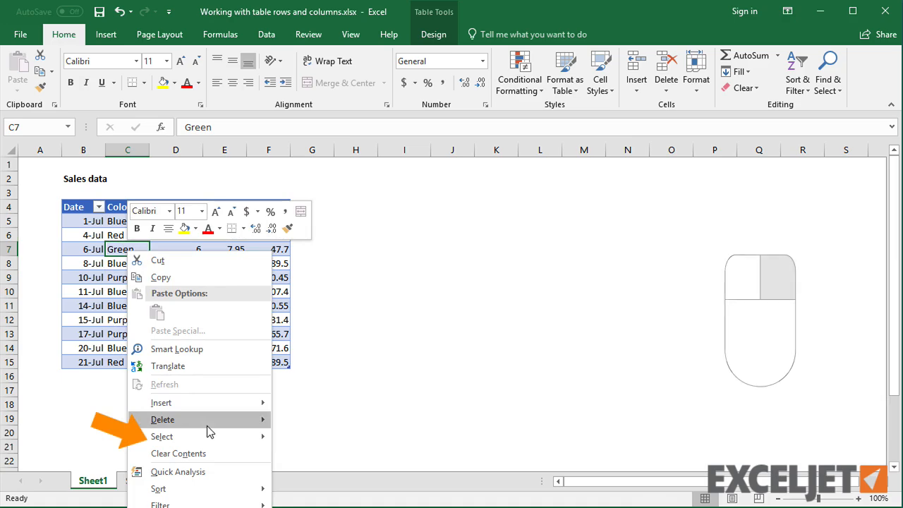
pyautogui.moveTo(208, 436)
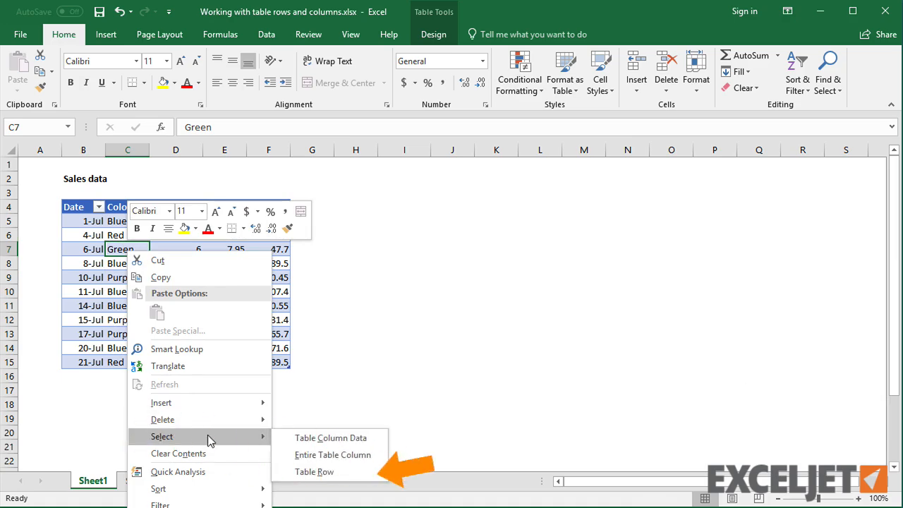
pyautogui.click(304, 471)
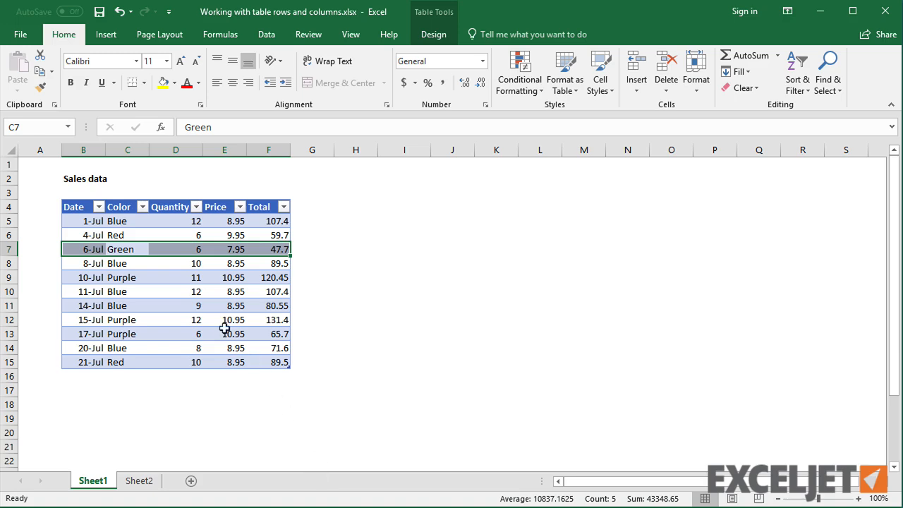
# - Select the entire Color table column, header included, from the Green cell C7, and clear the selection by moving to cell I13
pyautogui.click(130, 247)
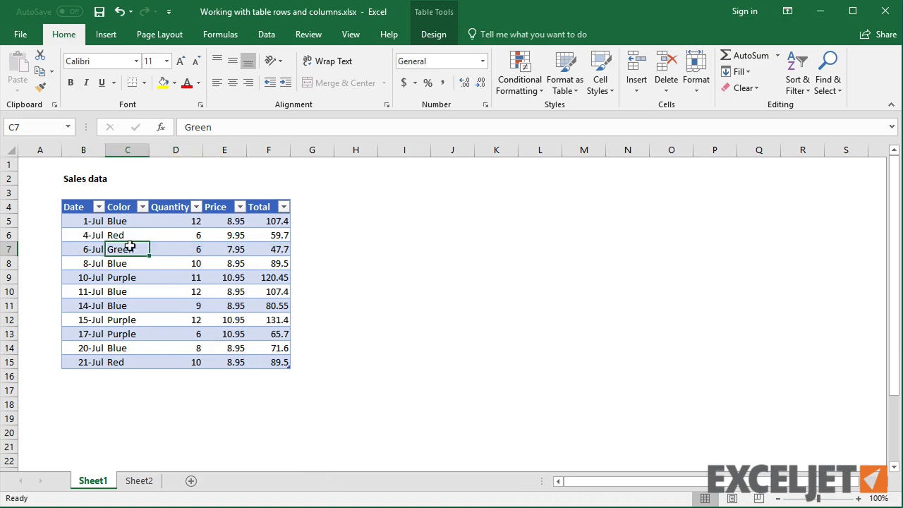
pyautogui.rightClick(131, 248)
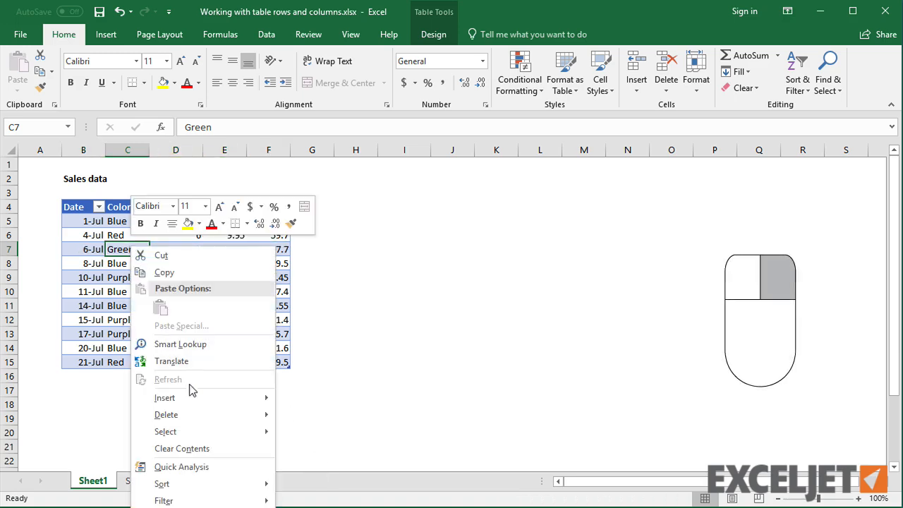
pyautogui.moveTo(201, 434)
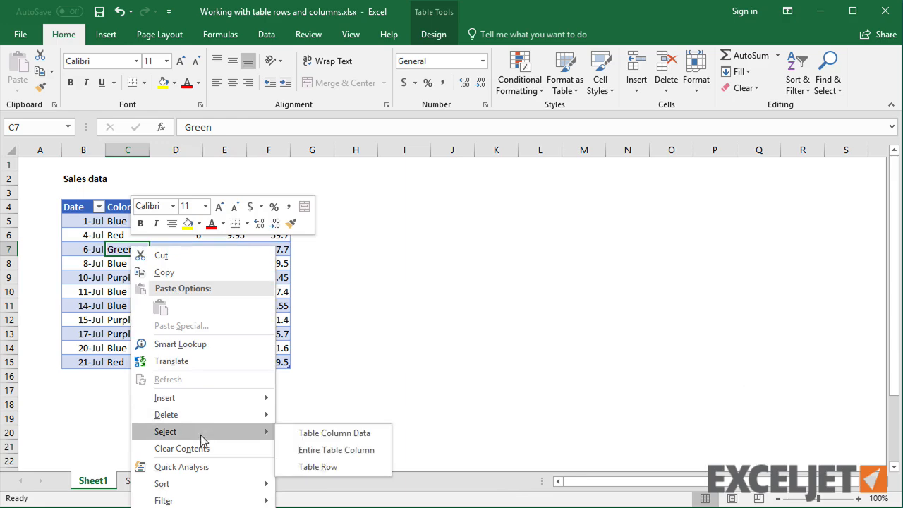
pyautogui.click(310, 451)
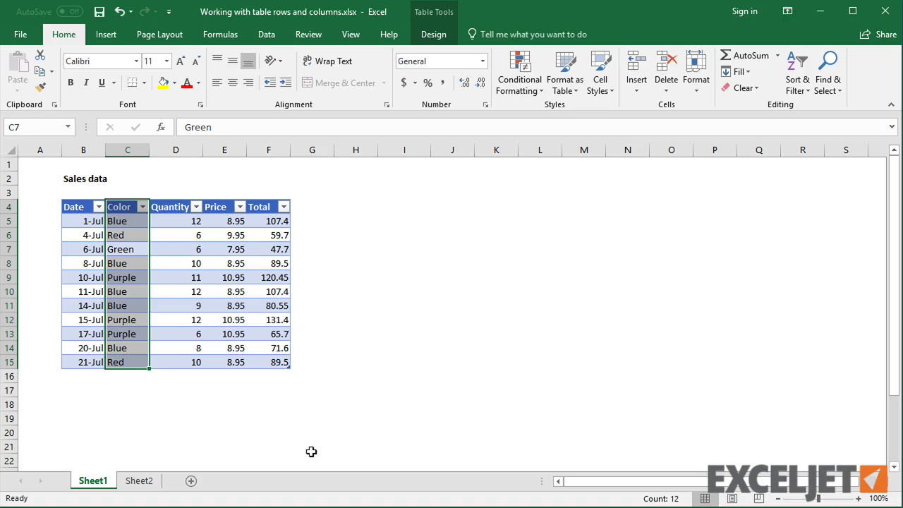
pyautogui.click(396, 329)
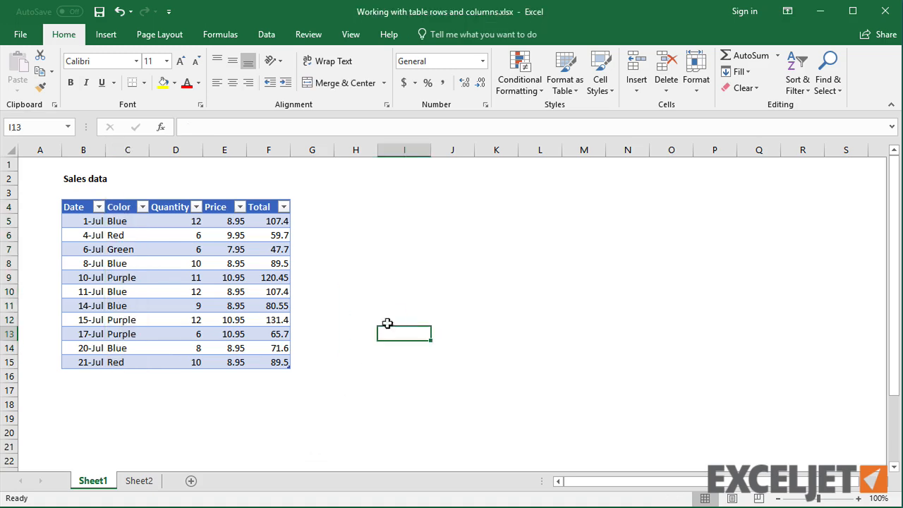
# - Select the Quantity column's data from cell D9, followed by the 14-Jul table row from cell E11
pyautogui.click(197, 277)
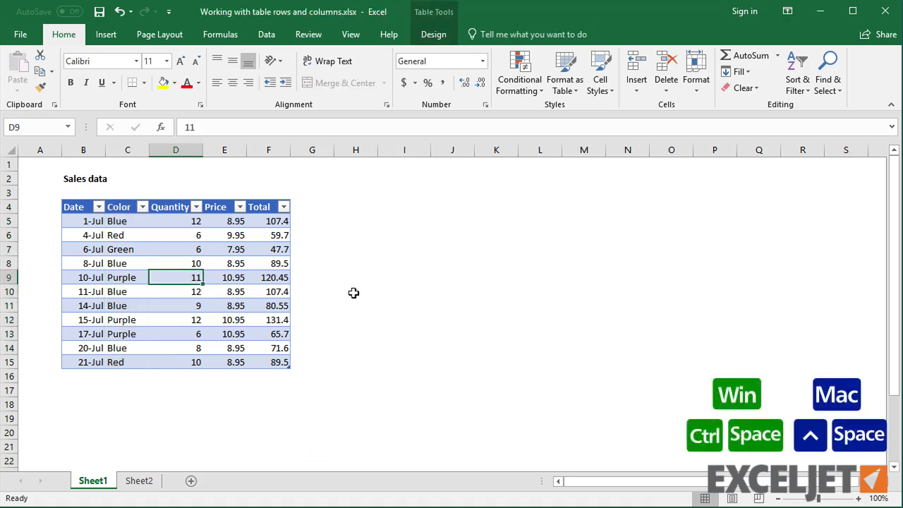
pyautogui.hotkey('ctrl', 'space')
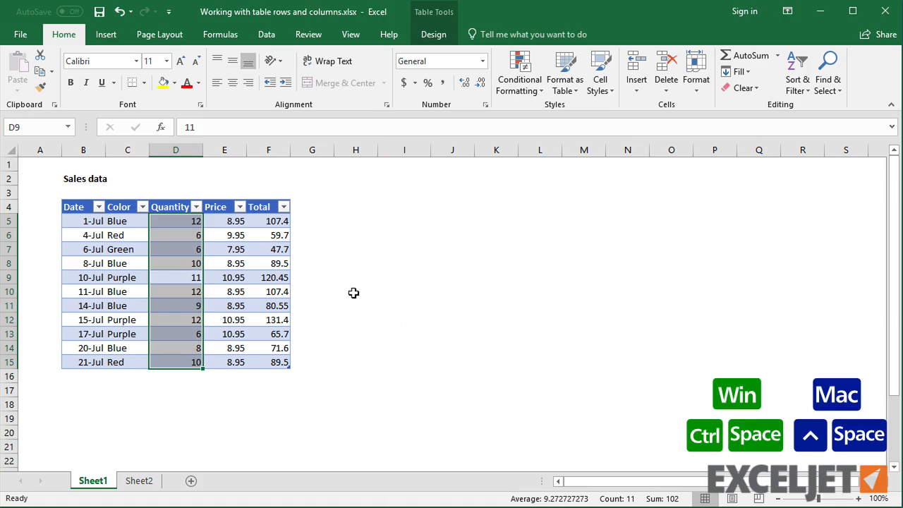
pyautogui.click(228, 307)
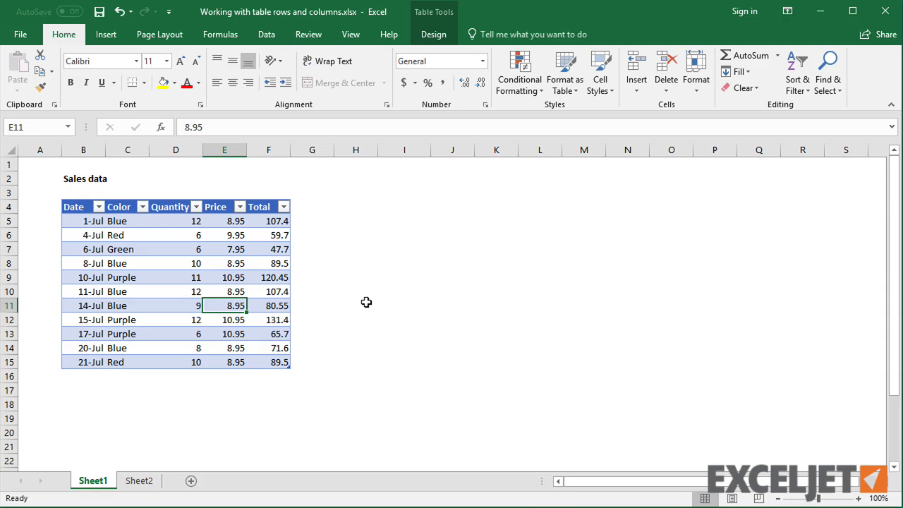
pyautogui.hotkey('shift', 'space')
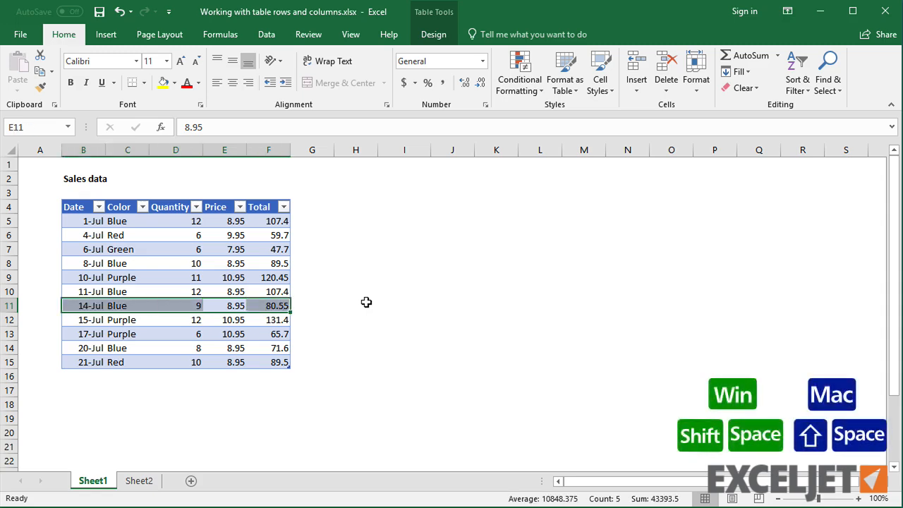
# - Select the Quantity and Price columns' data together, followed by the table rows 10-Jul through 14-Jul, and finish on empty cell H10
pyautogui.moveTo(179, 276); pyautogui.dragTo(217, 276)
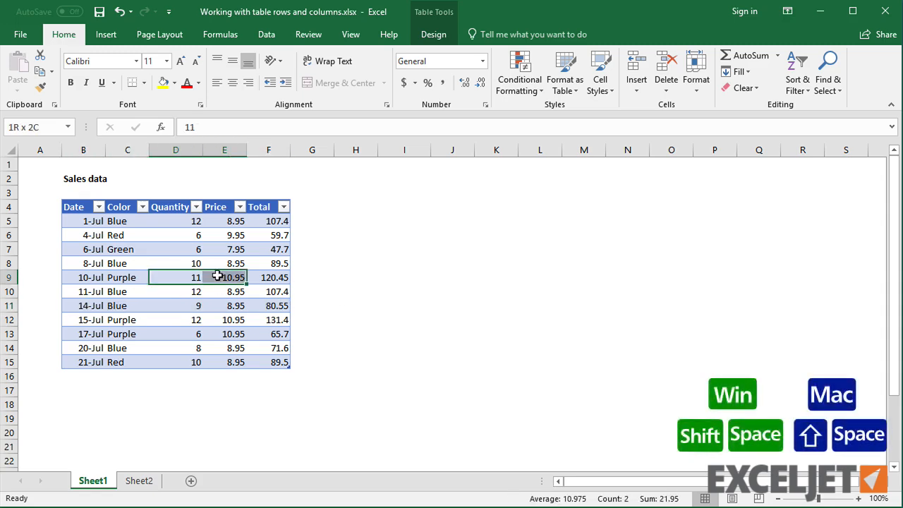
pyautogui.hotkey('ctrl', 'space')
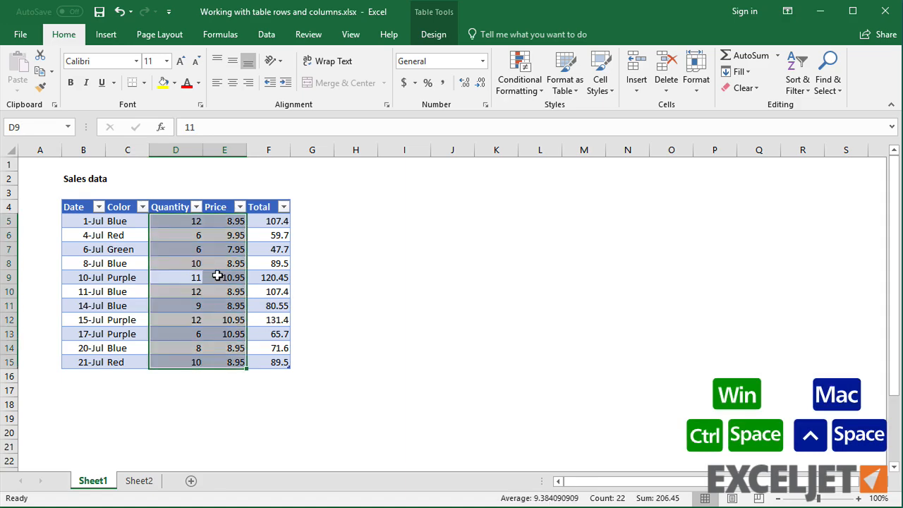
pyautogui.moveTo(176, 279); pyautogui.dragTo(176, 307)
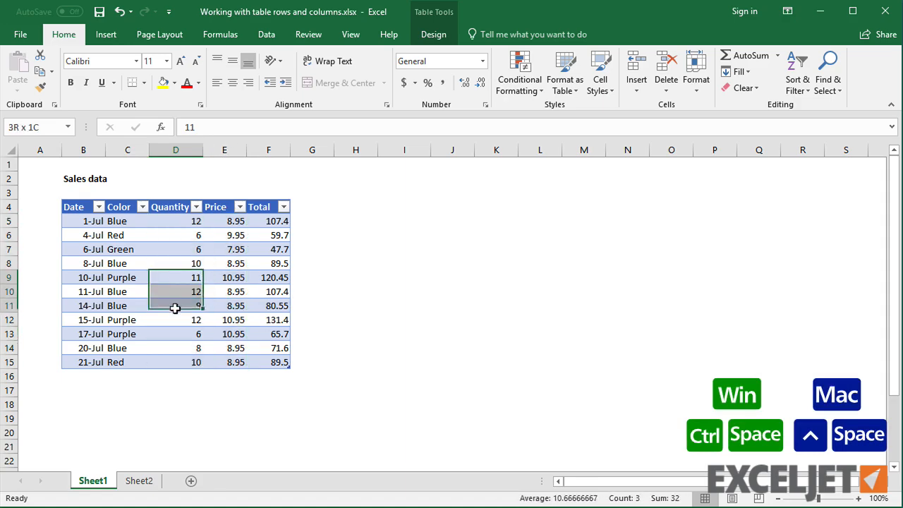
pyautogui.hotkey('shift', 'space')
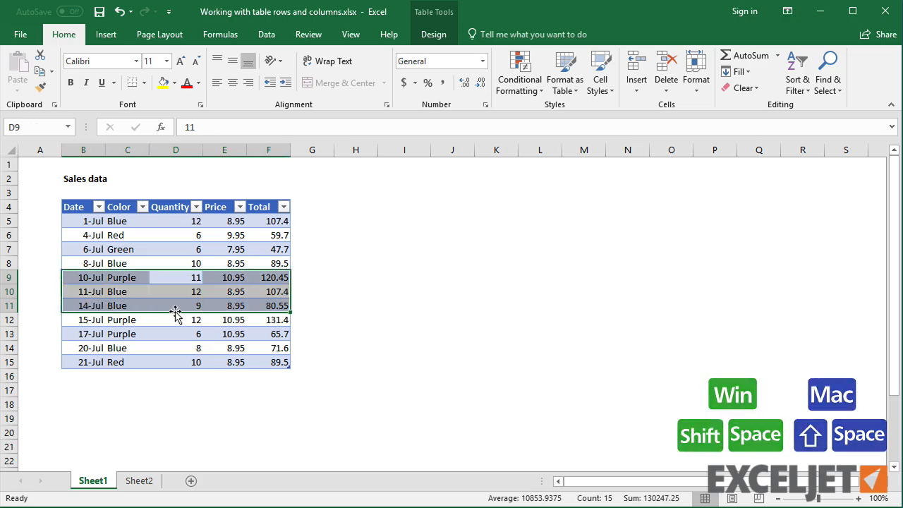
pyautogui.click(337, 289)
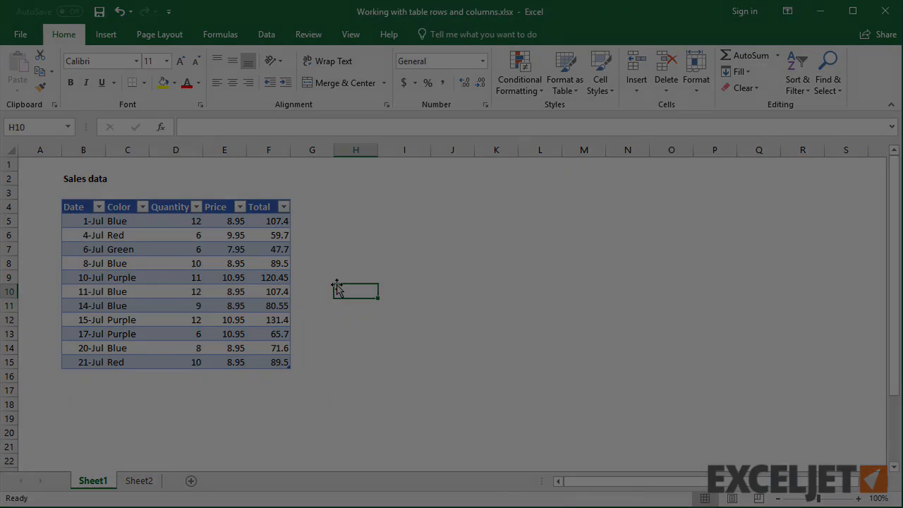